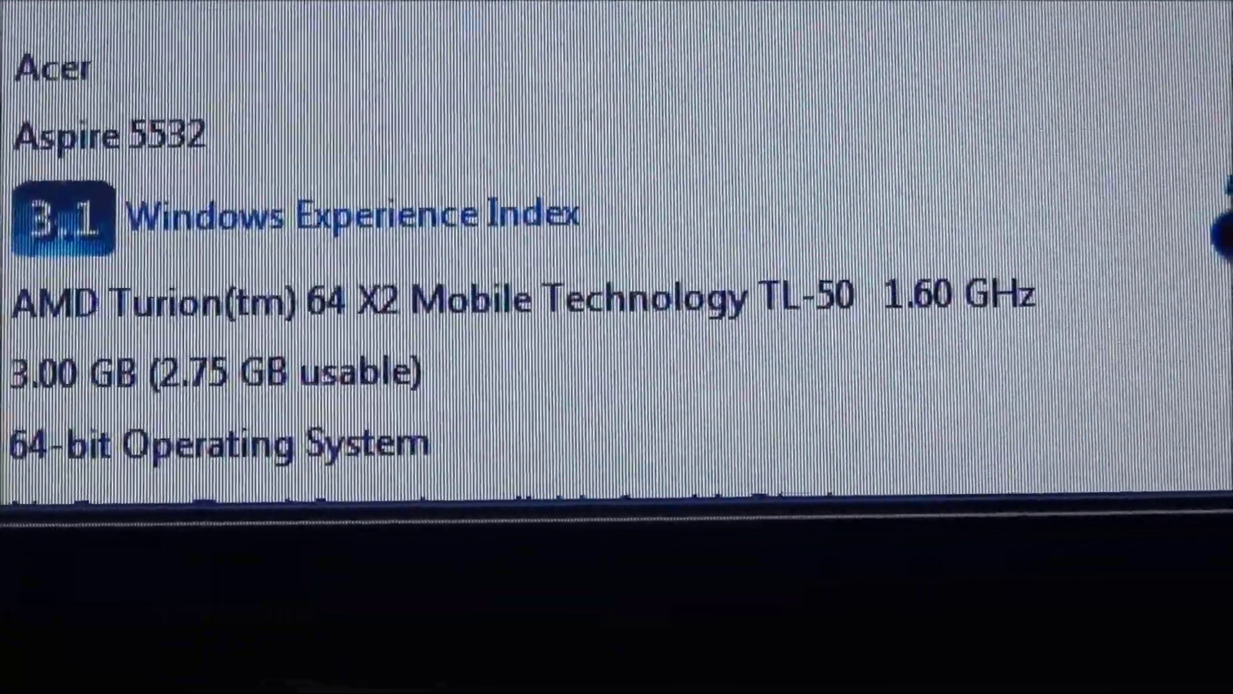
scroll(617, 260, down, 3)
scroll(617, 260, down, 1)
scroll(616, 260, down, 3)
scroll(616, 260, down, 2)
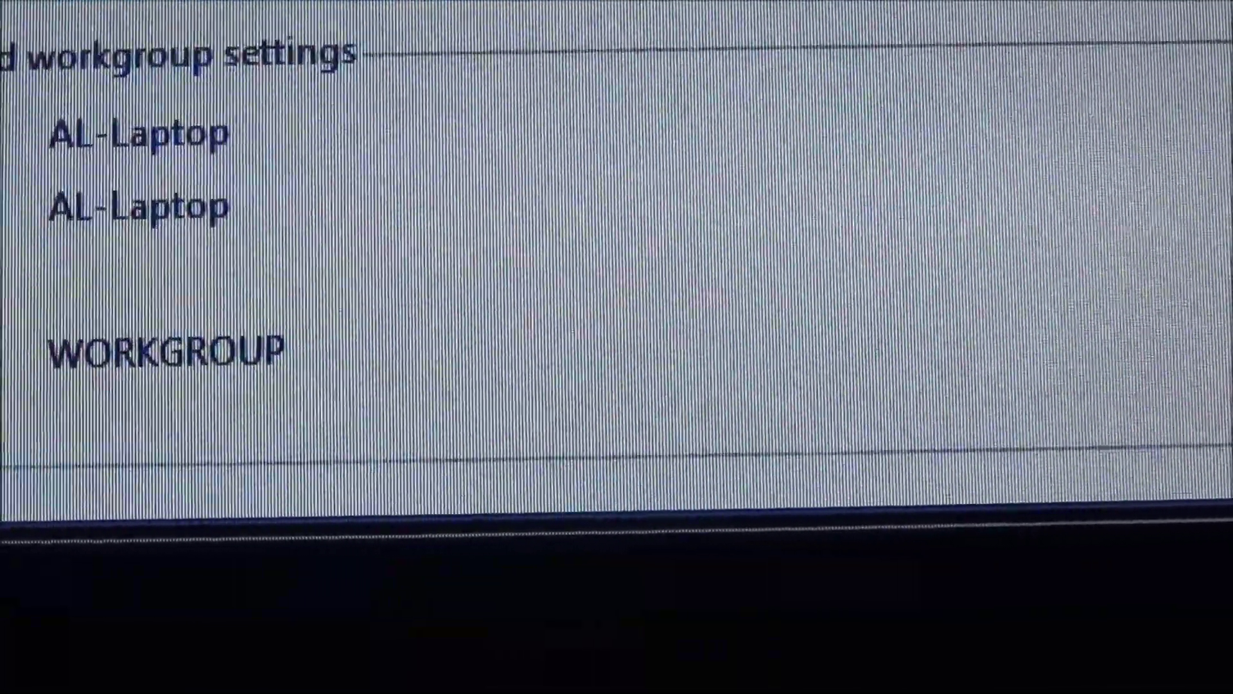
scroll(617, 261, down, 1)
scroll(617, 260, down, 3)
scroll(616, 261, up, 3)
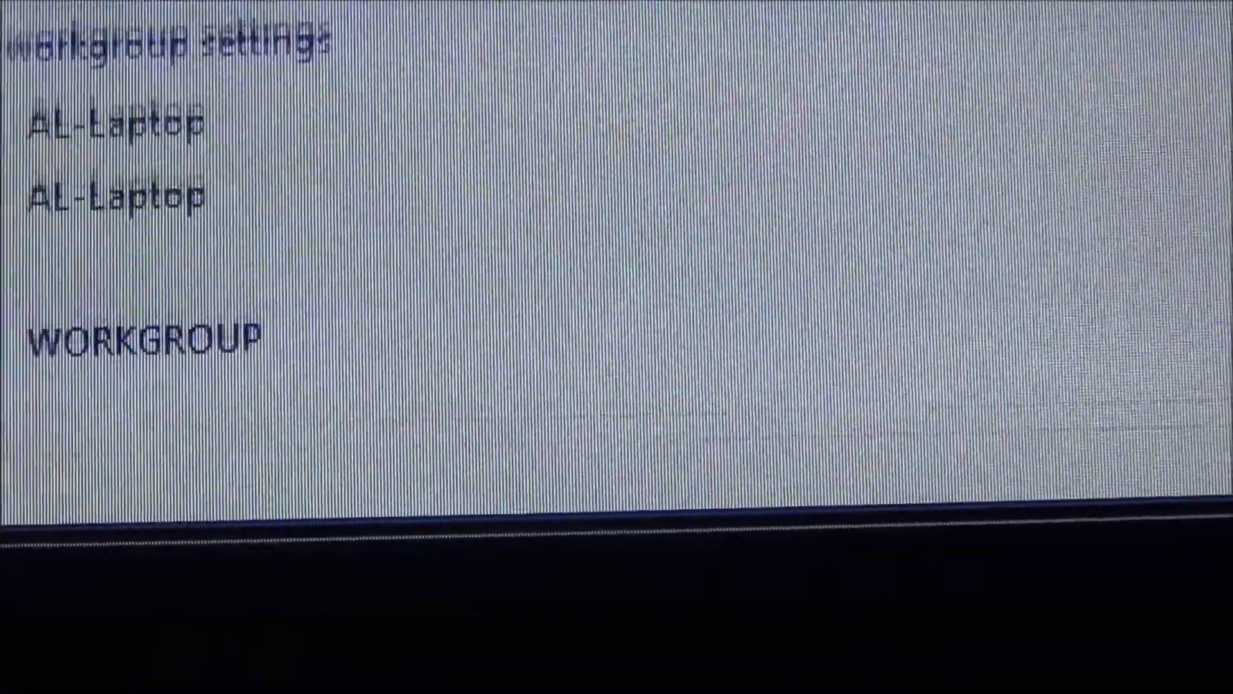
scroll(617, 261, up, 4)
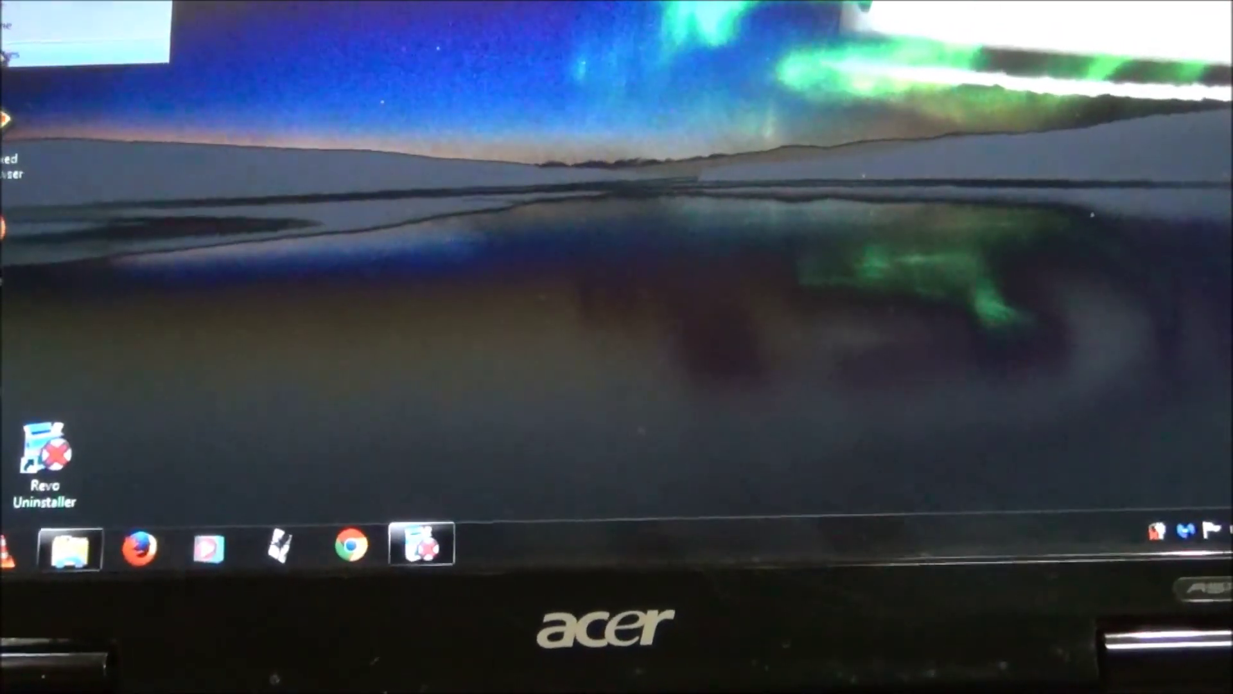
Step: Open System via Win+Pause and view the Experience Index breakdown with its 3.1 graphics-limited base score
key(super+Pause)
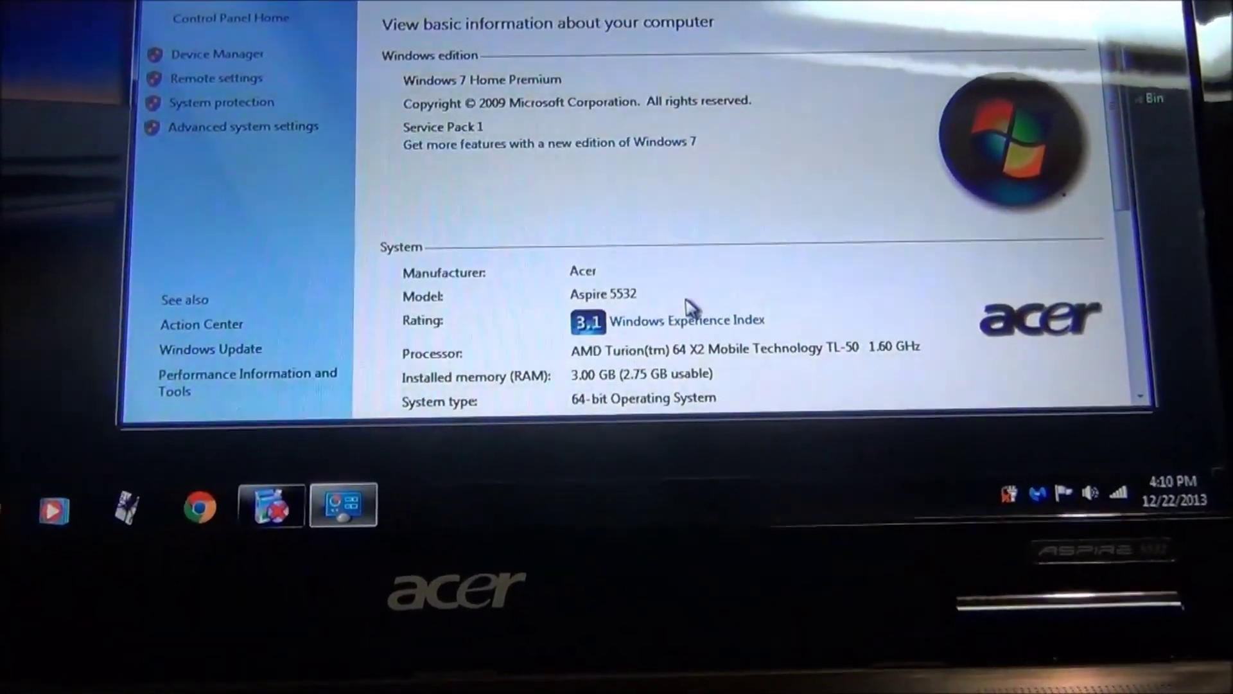
click(689, 320)
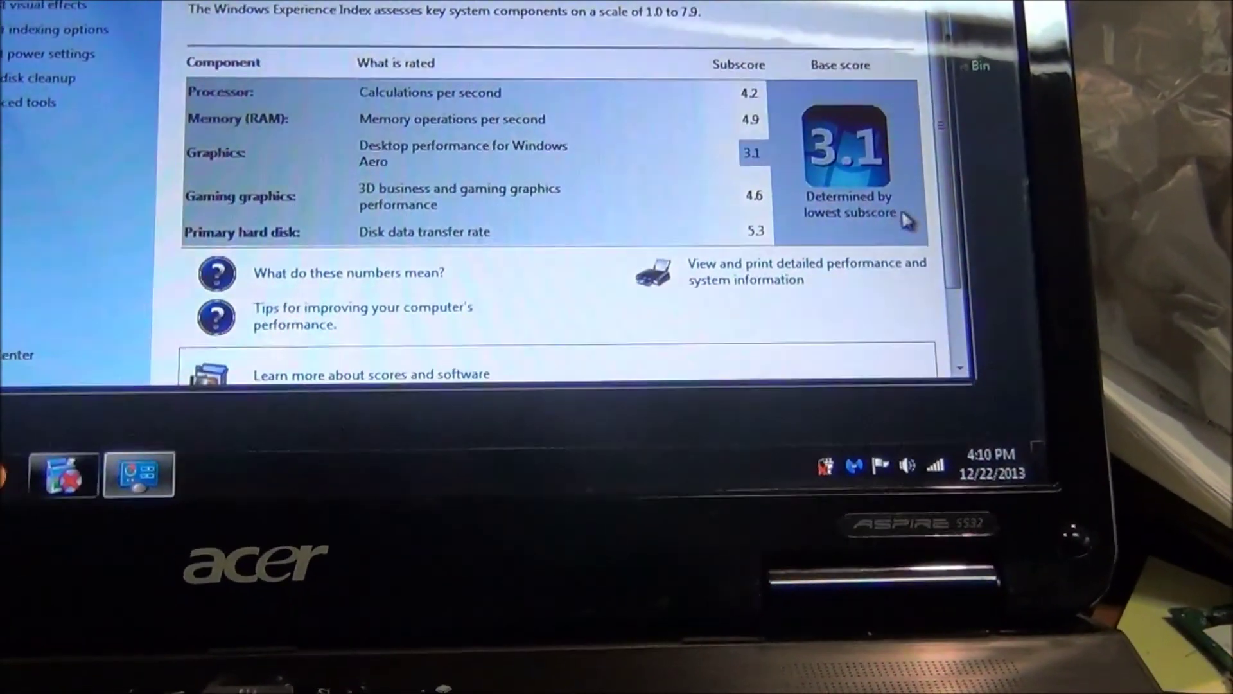
drag(949, 227, 927, 258)
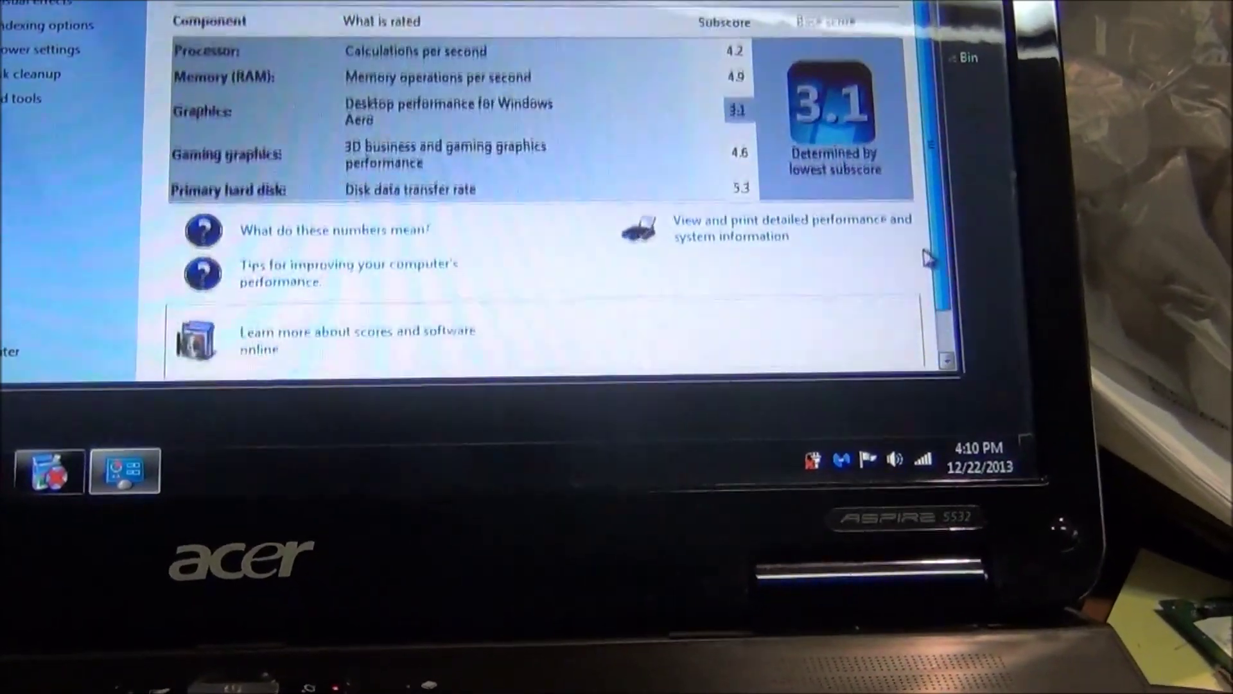